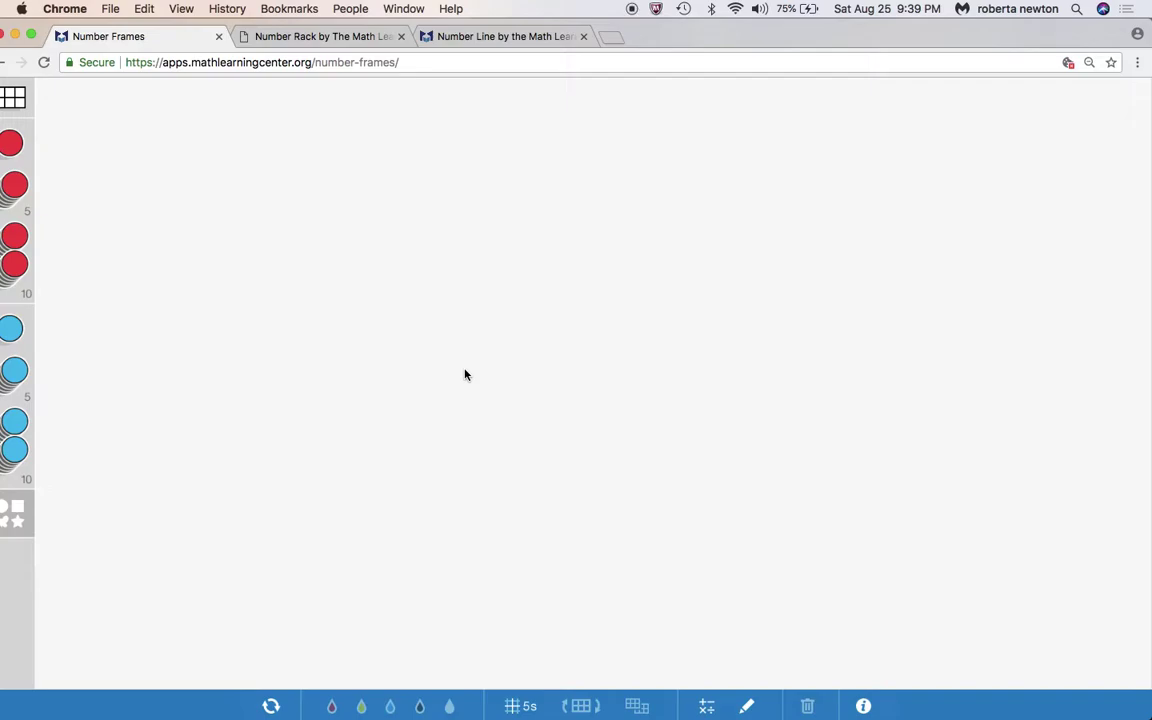
Step: Add two 20-cell frames and arrange them side by side along the upper part of the workspace
left_click(14, 97)
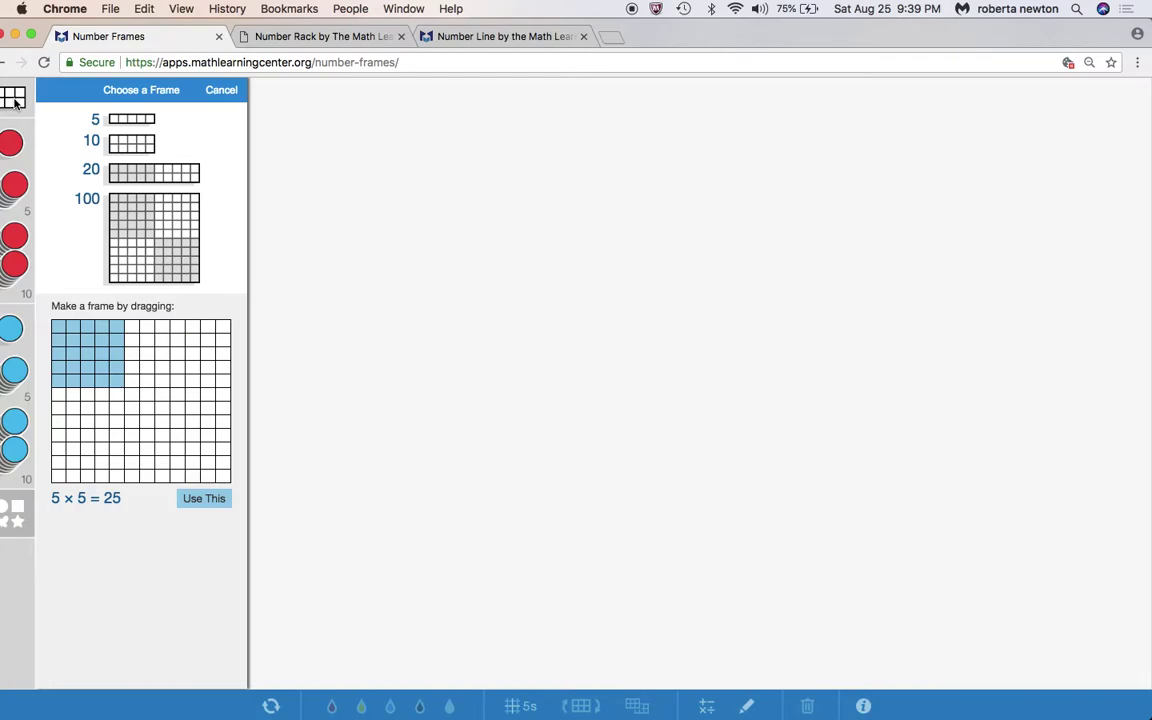
left_click(140, 172)
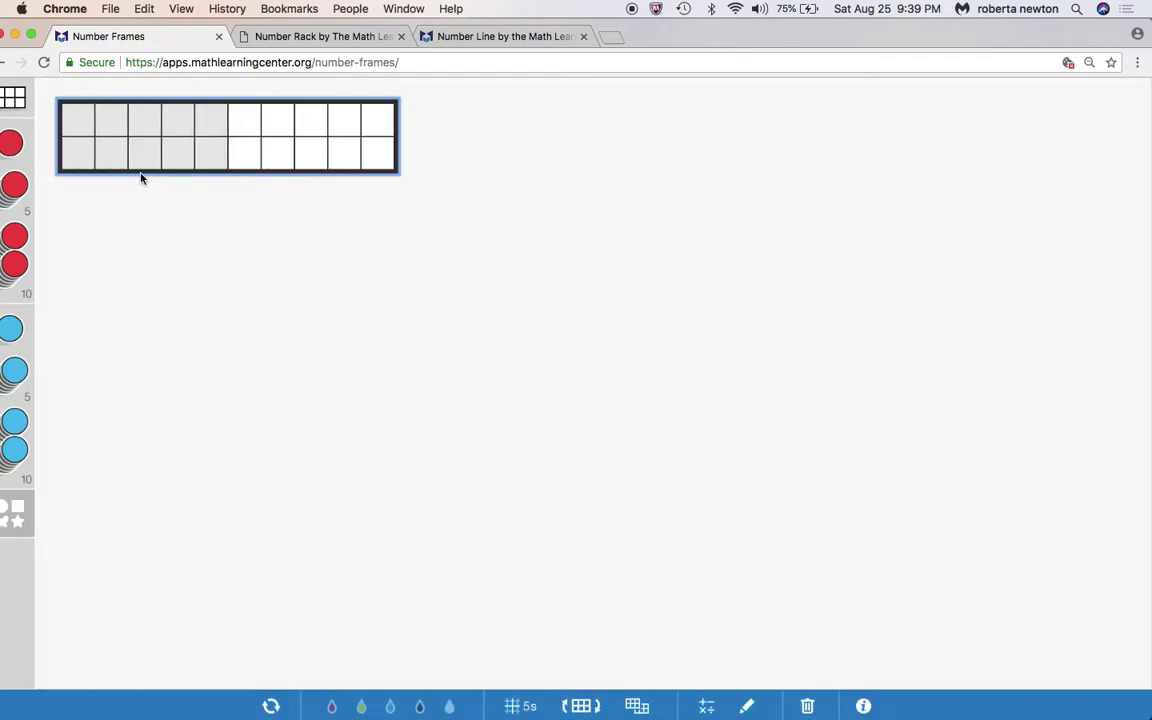
left_click(14, 97)
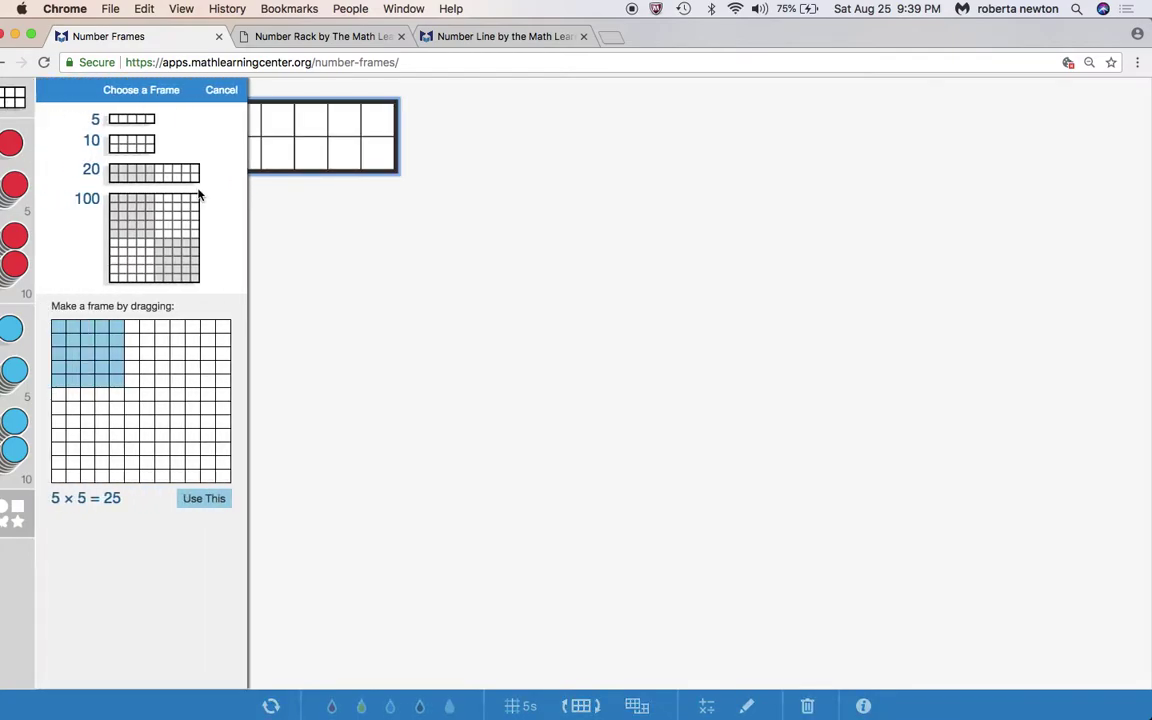
left_click(154, 172)
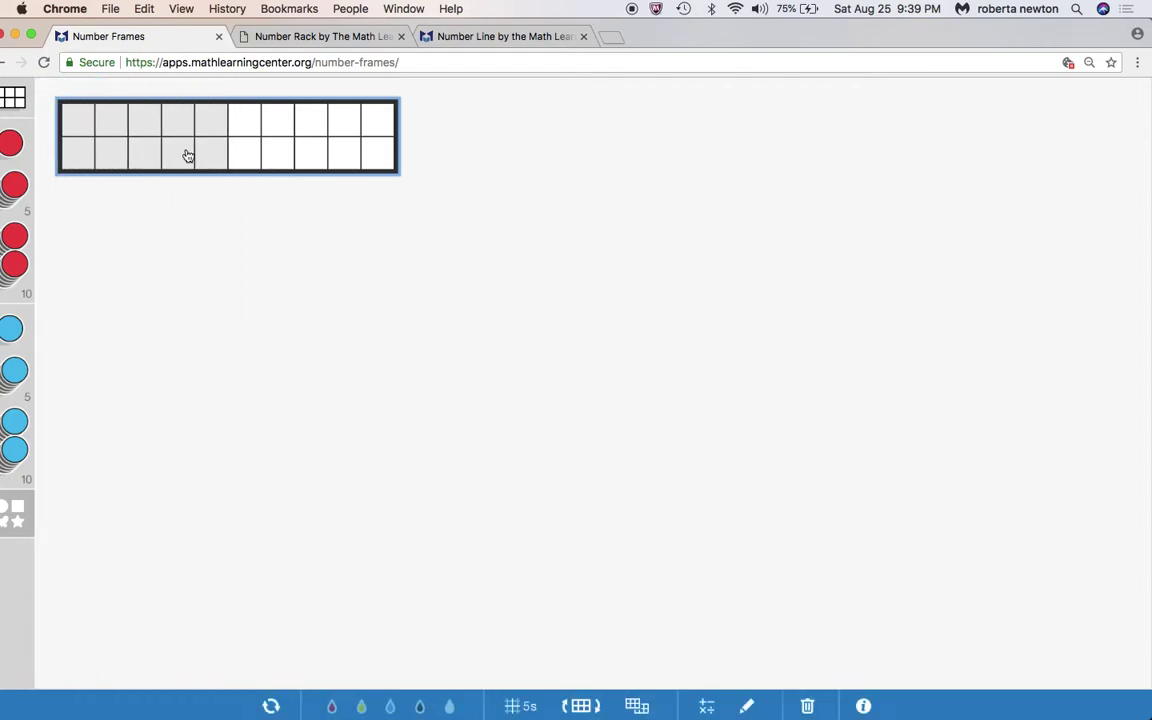
left_click_drag(185, 154, 594, 154)
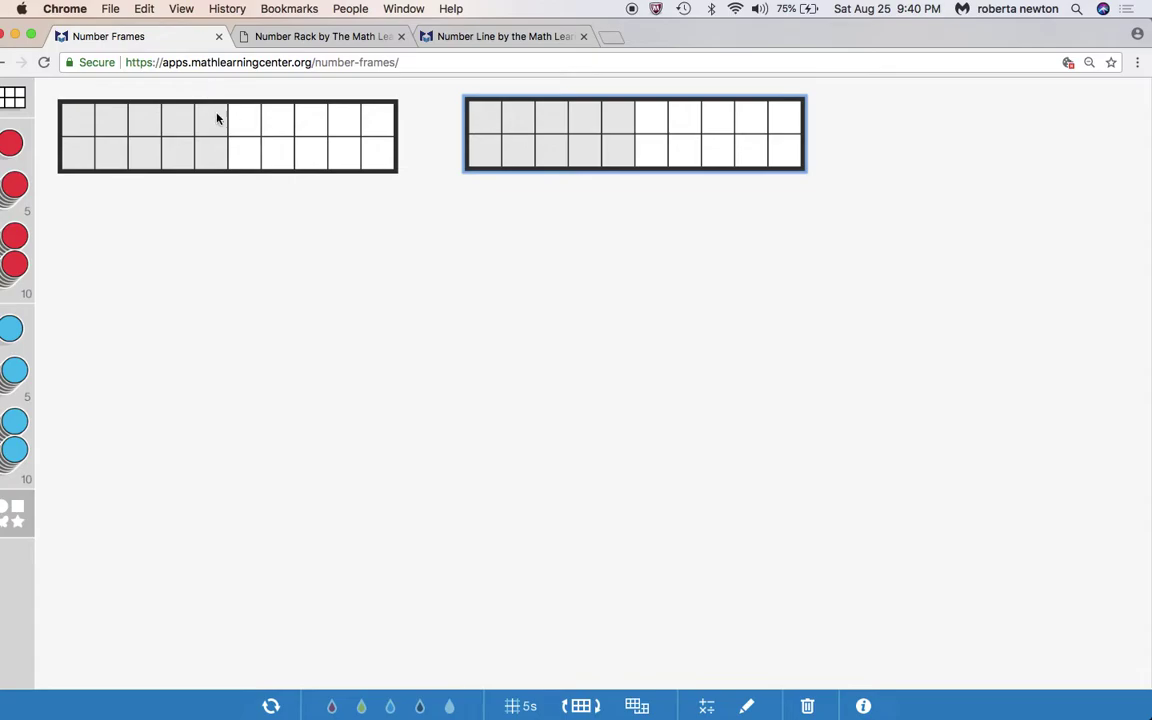
left_click_drag(222, 120, 260, 123)
left_click_drag(540, 143, 550, 149)
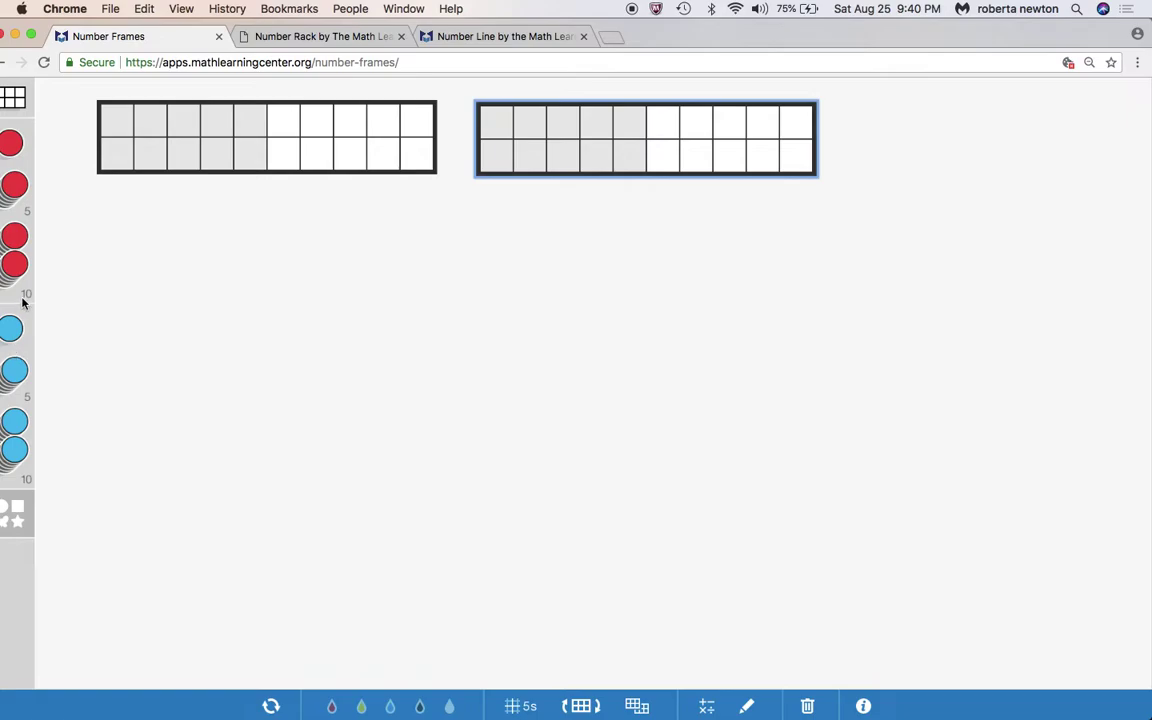
Step: Fill the first frame with five red counters in its upper row and seven blue counters in its lower row
left_click_drag(14, 183, 120, 127)
left_click(130, 130)
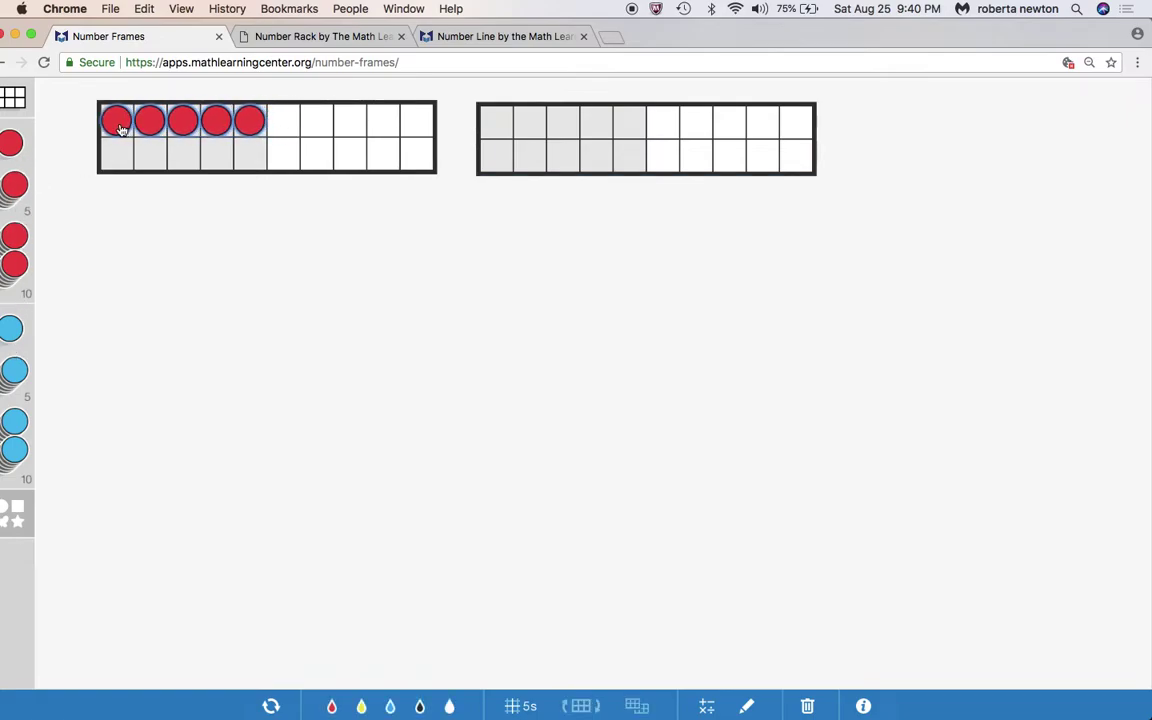
left_click(195, 322)
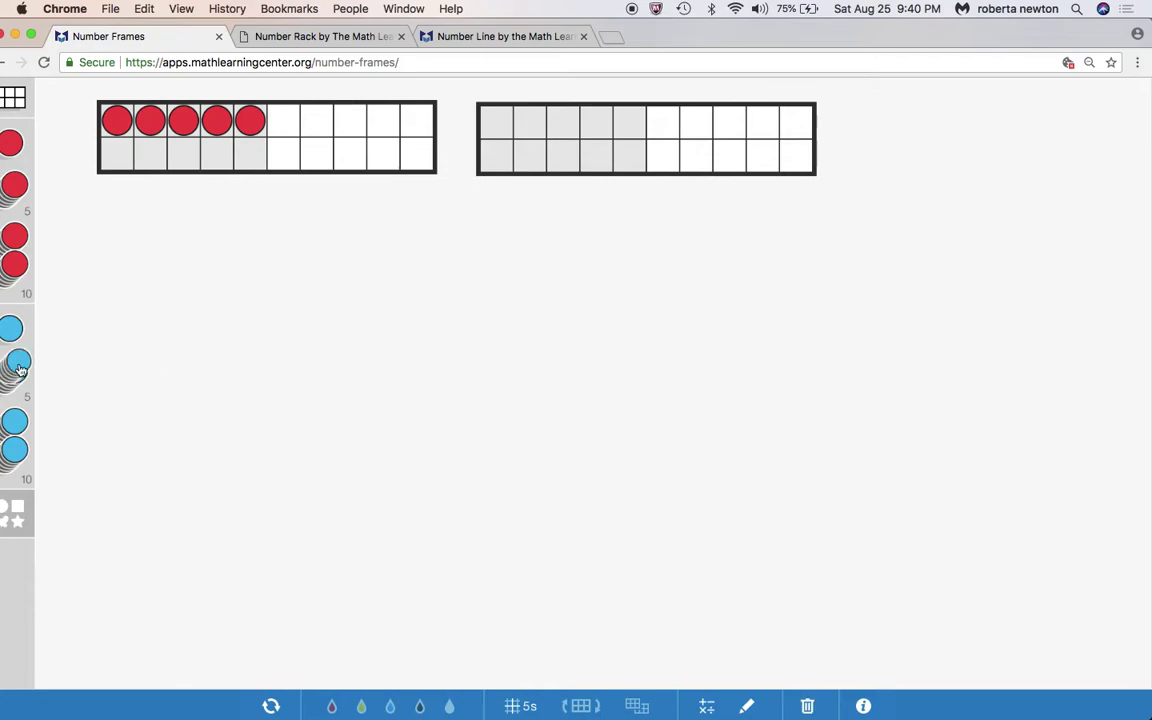
left_click_drag(20, 370, 128, 155)
left_click_drag(12, 329, 283, 152)
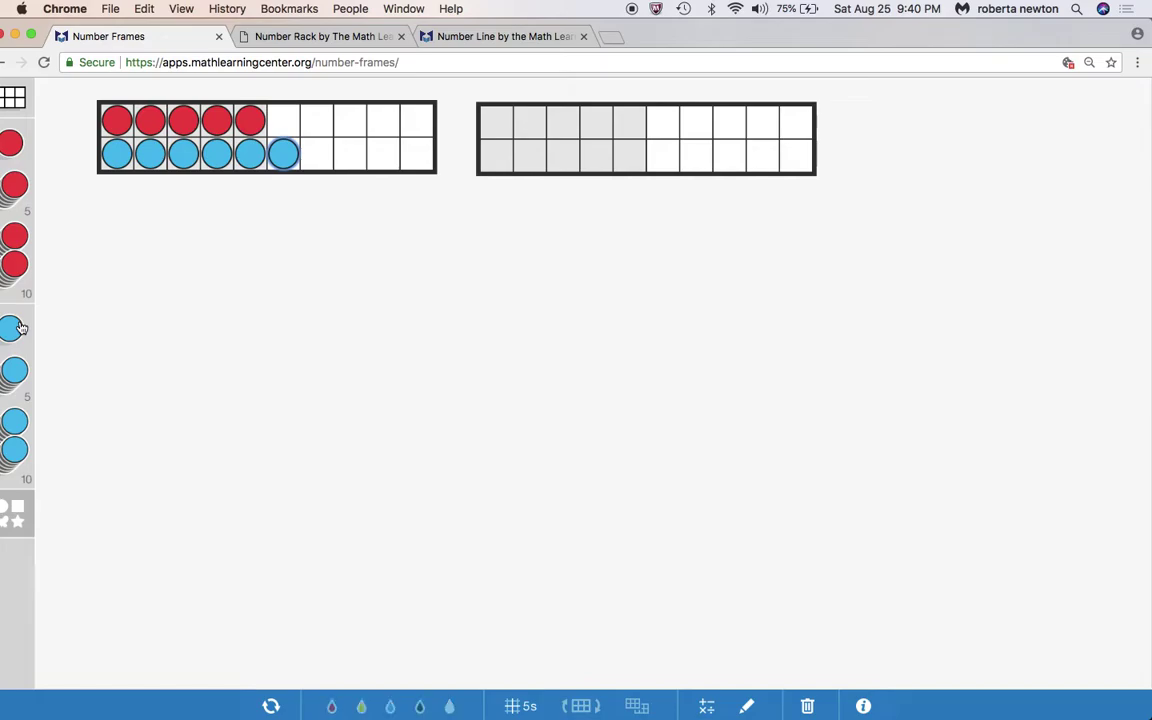
left_click_drag(12, 329, 320, 159)
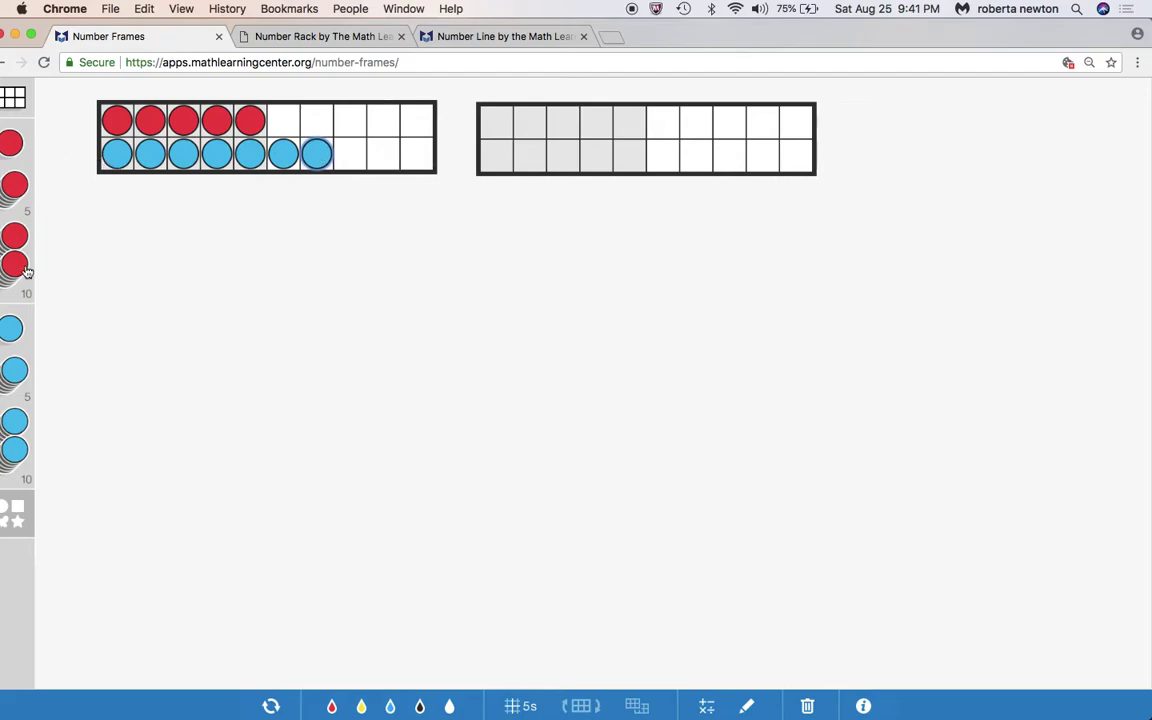
Step: Change the first counter set to blue butterflies and the second counter set to yellow butterflies
left_click(11, 518)
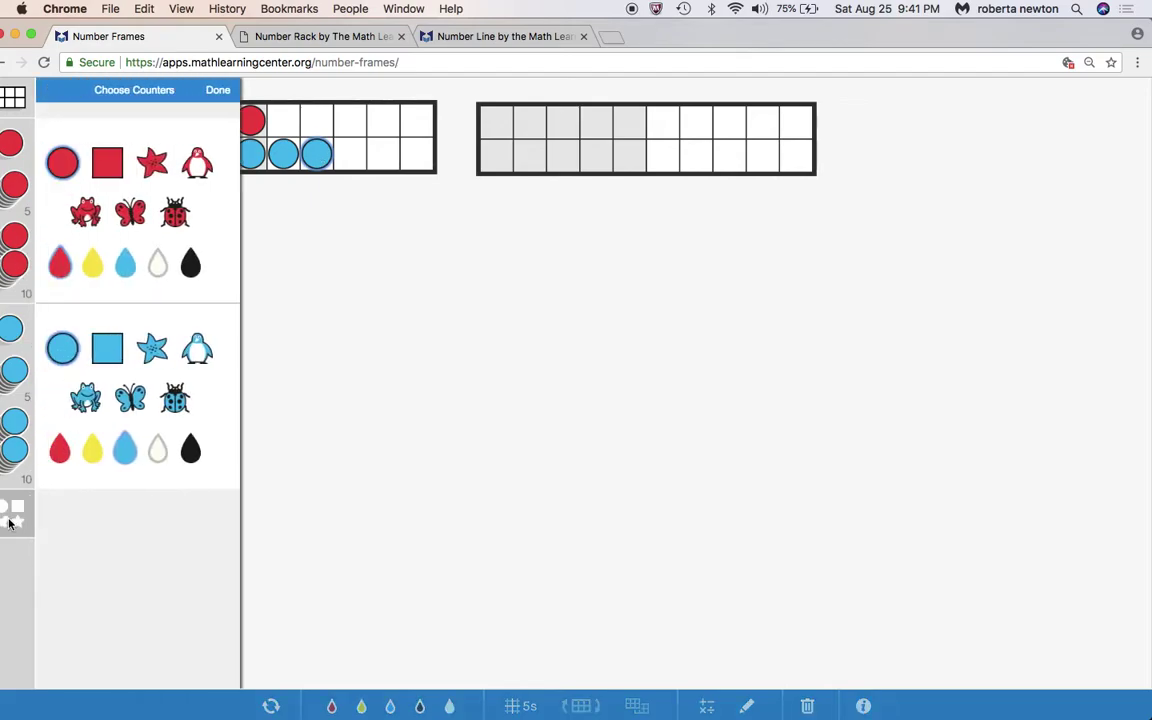
left_click(132, 262)
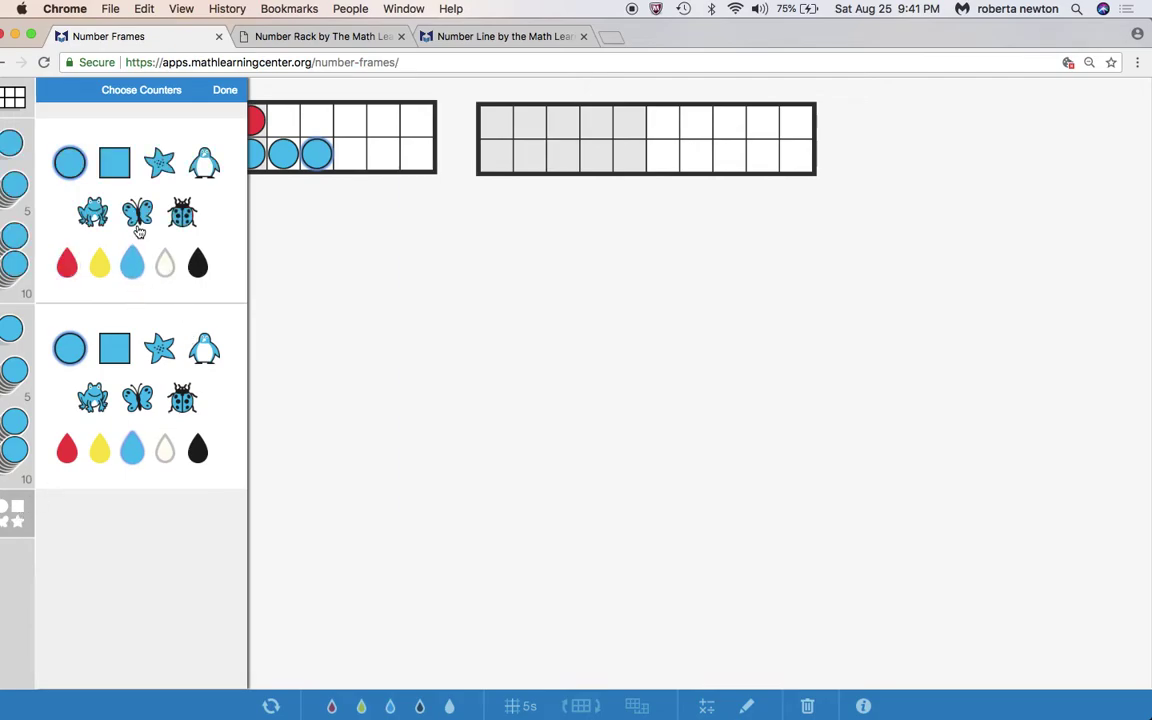
left_click(137, 212)
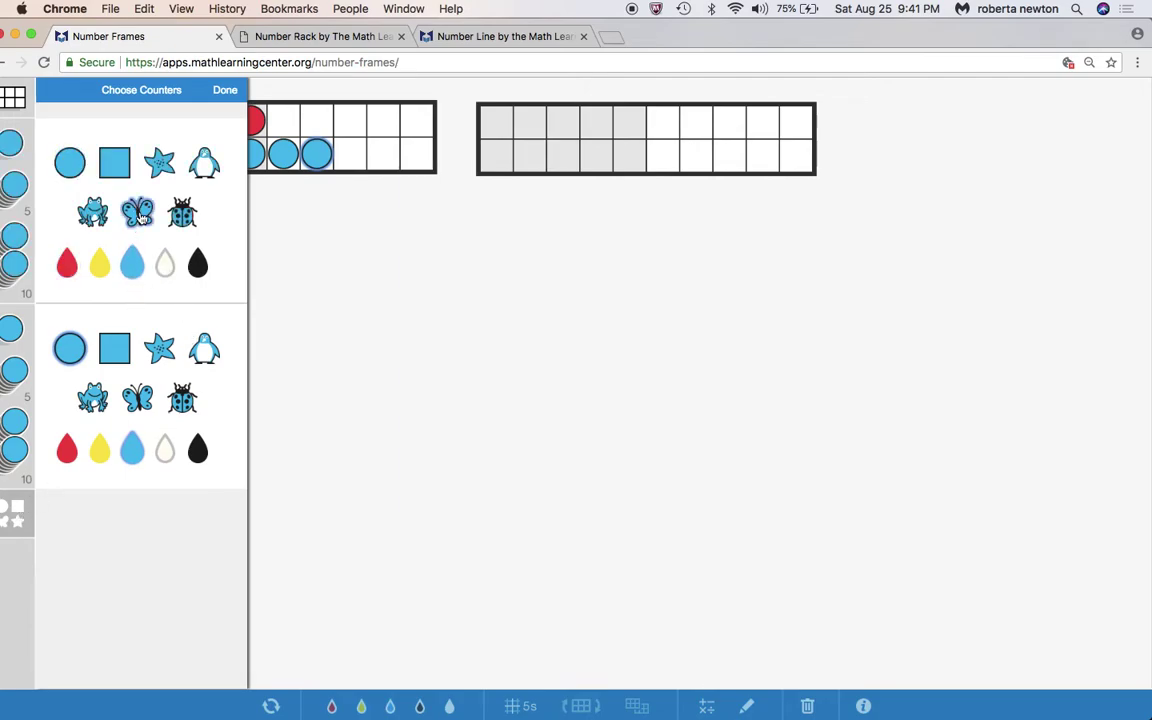
left_click(99, 448)
left_click(138, 398)
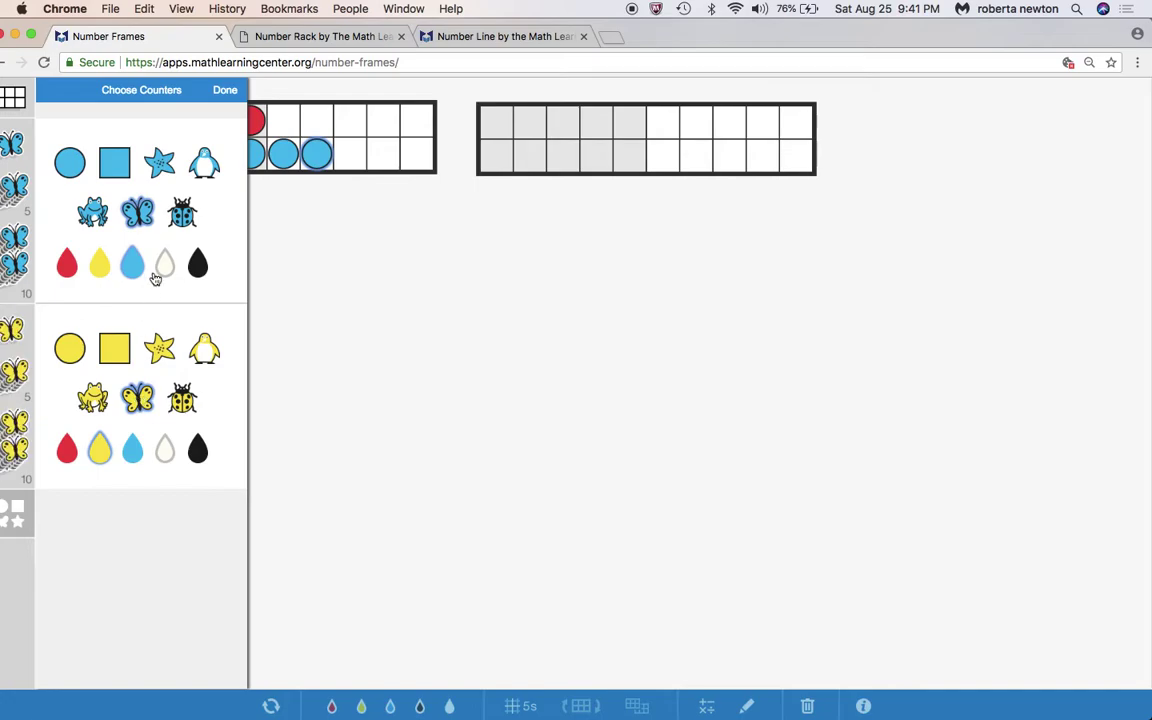
left_click(224, 90)
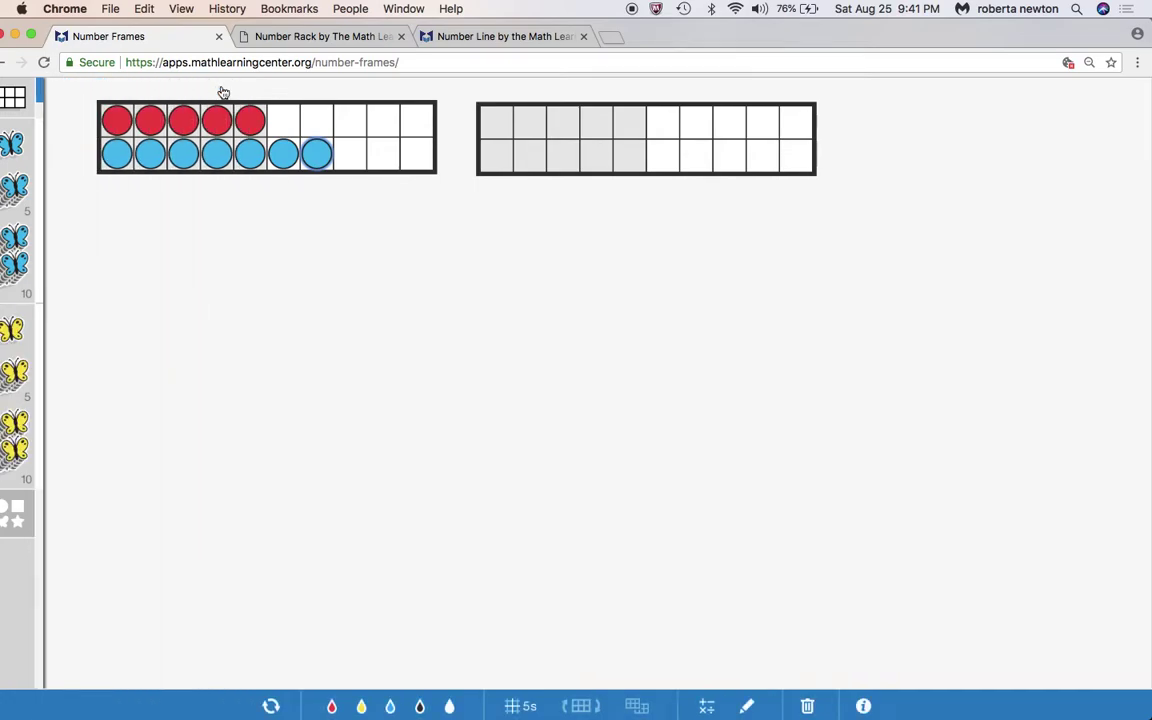
Step: Fill the second frame with six blue butterflies in its upper row and ten yellow butterflies in its lower row
left_click_drag(15, 192, 494, 122)
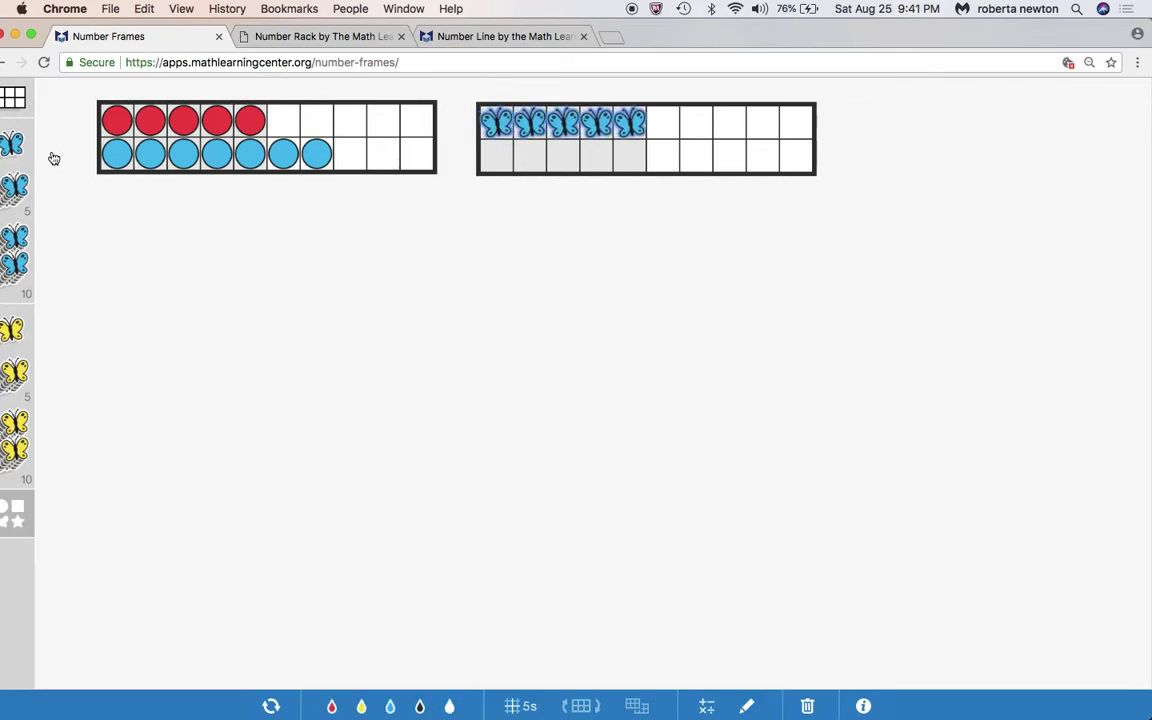
left_click_drag(12, 140, 658, 128)
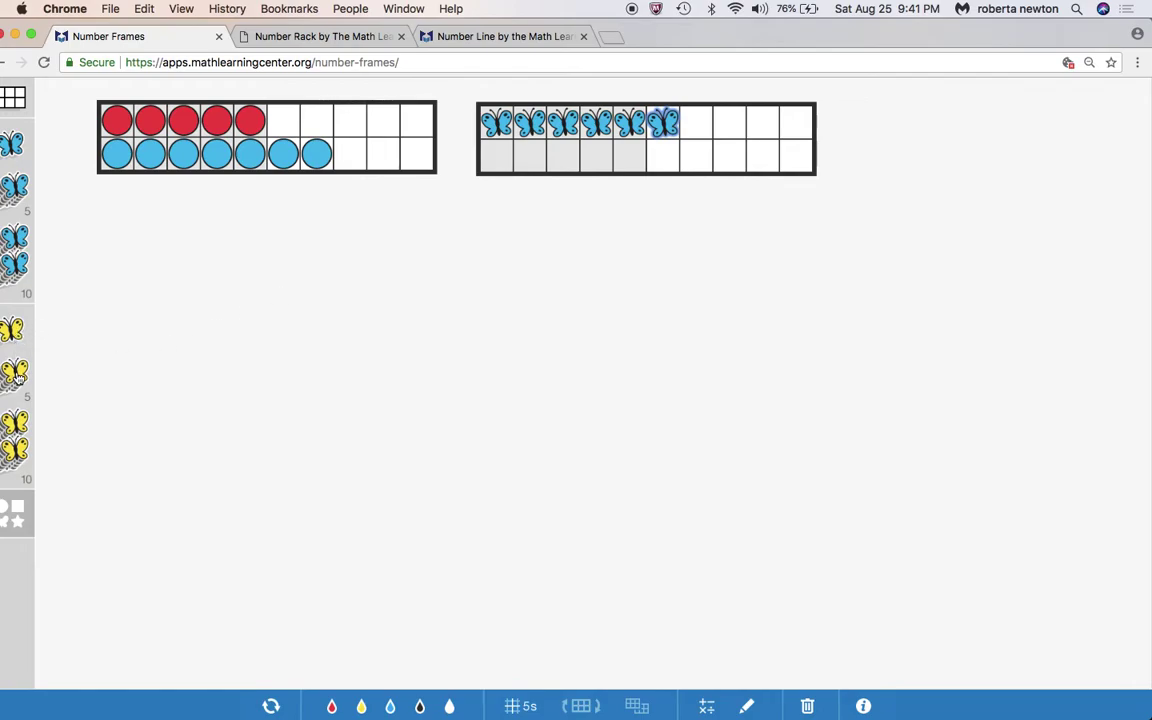
left_click_drag(16, 378, 490, 130)
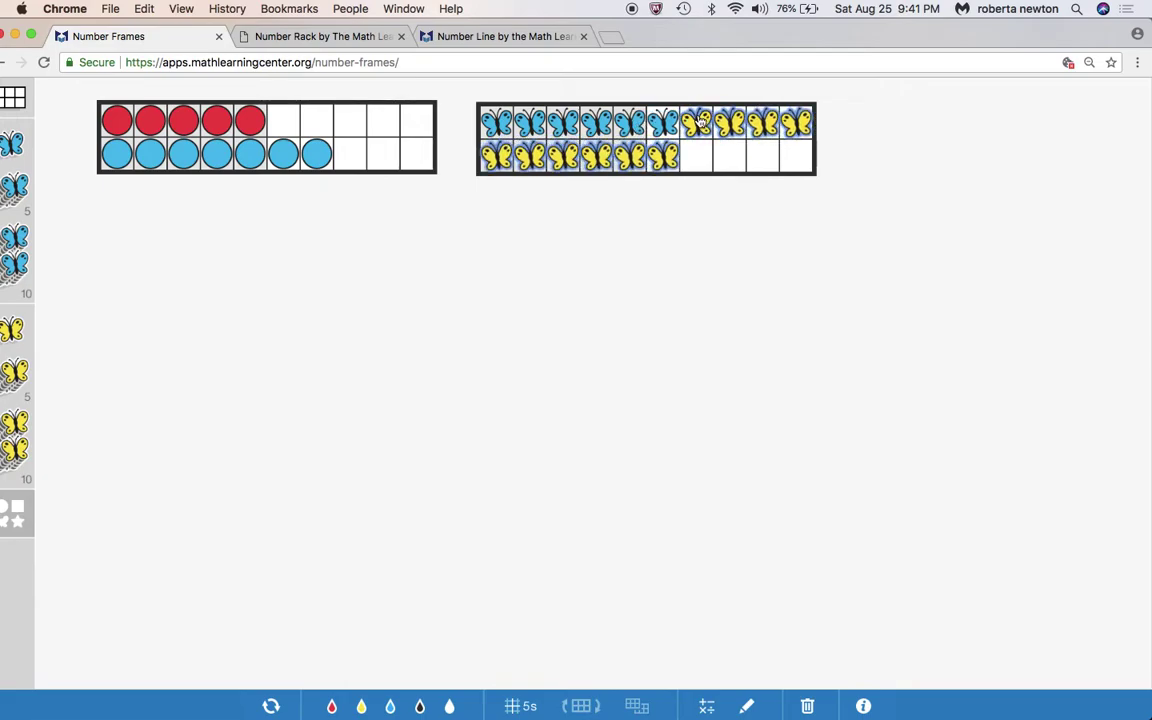
left_click_drag(690, 120, 702, 155)
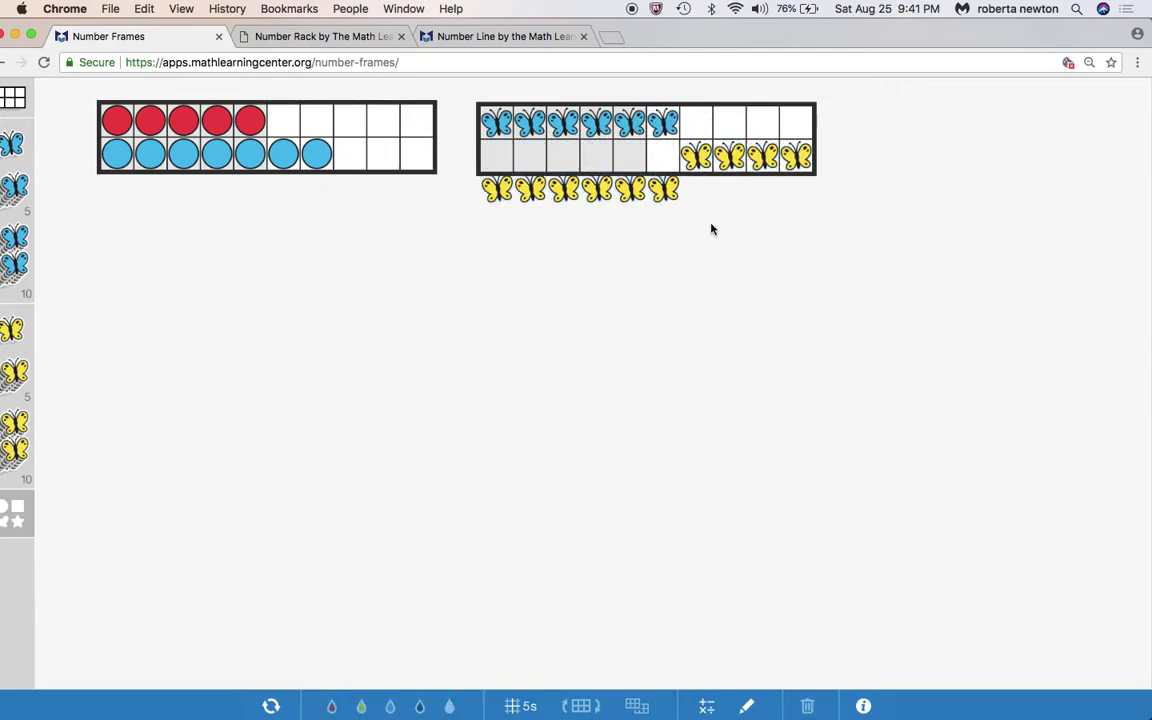
left_click_drag(497, 188, 663, 157)
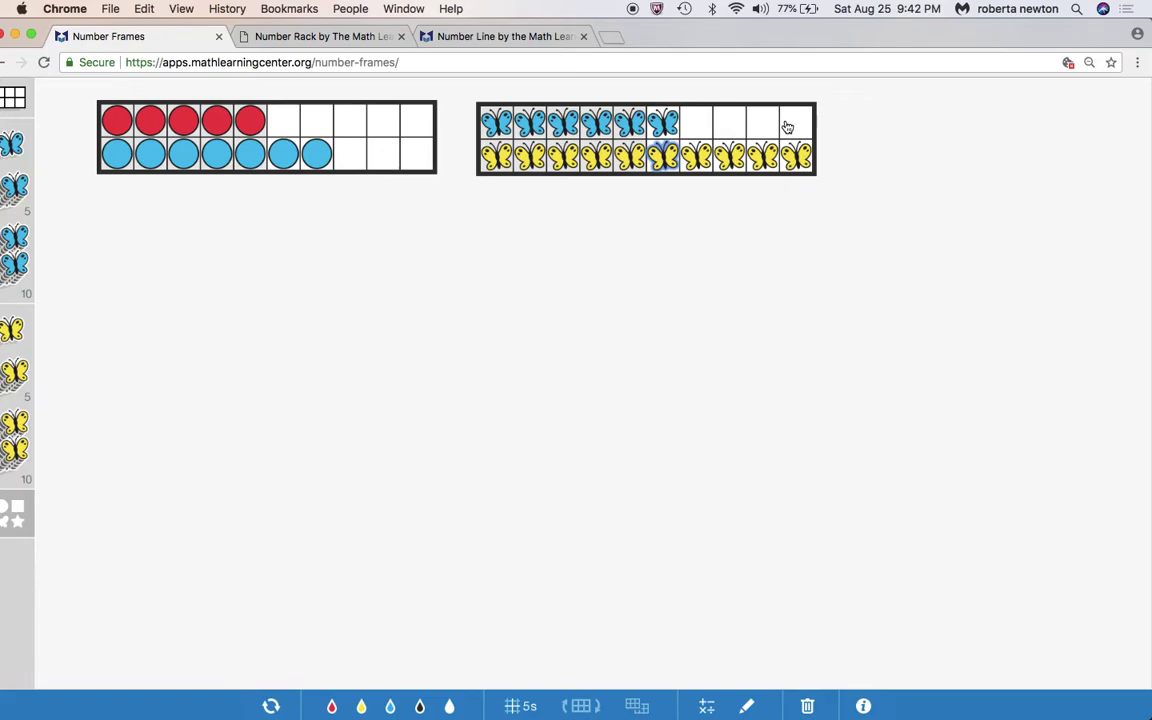
Step: In Number Rack, add a second row and slide over seven upper and four lower beads, separating the upper seven into four and three
left_click(328, 38)
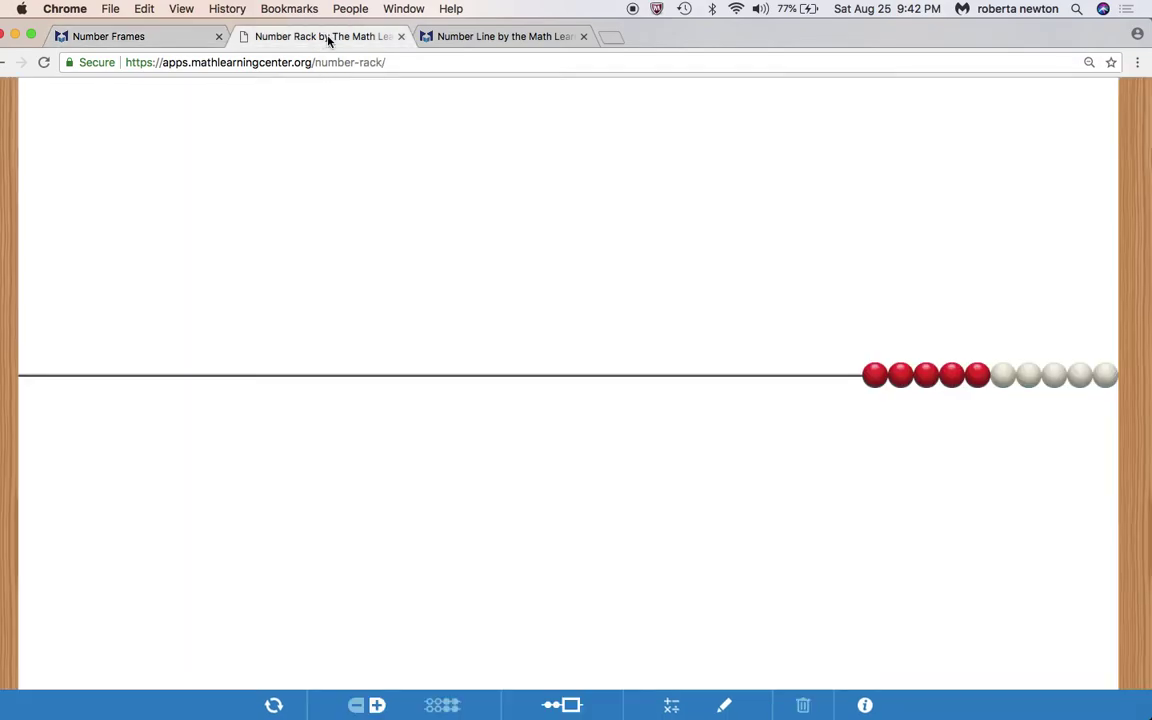
left_click(379, 705)
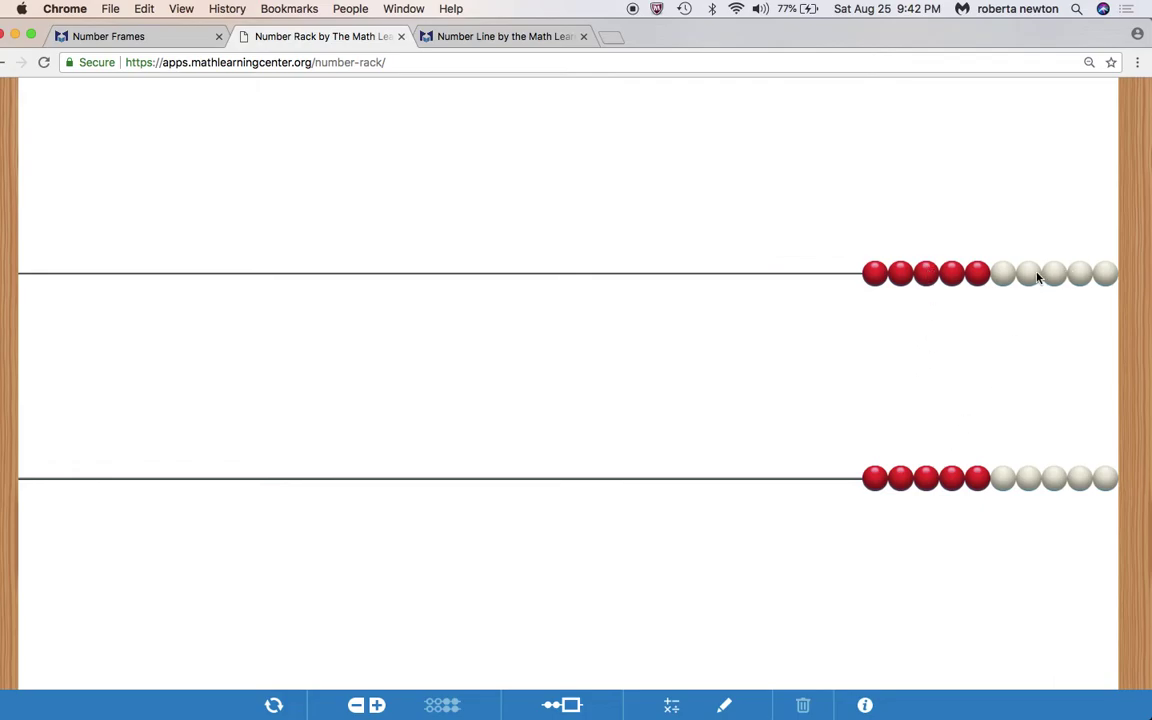
left_click_drag(1026, 276, 4, 377)
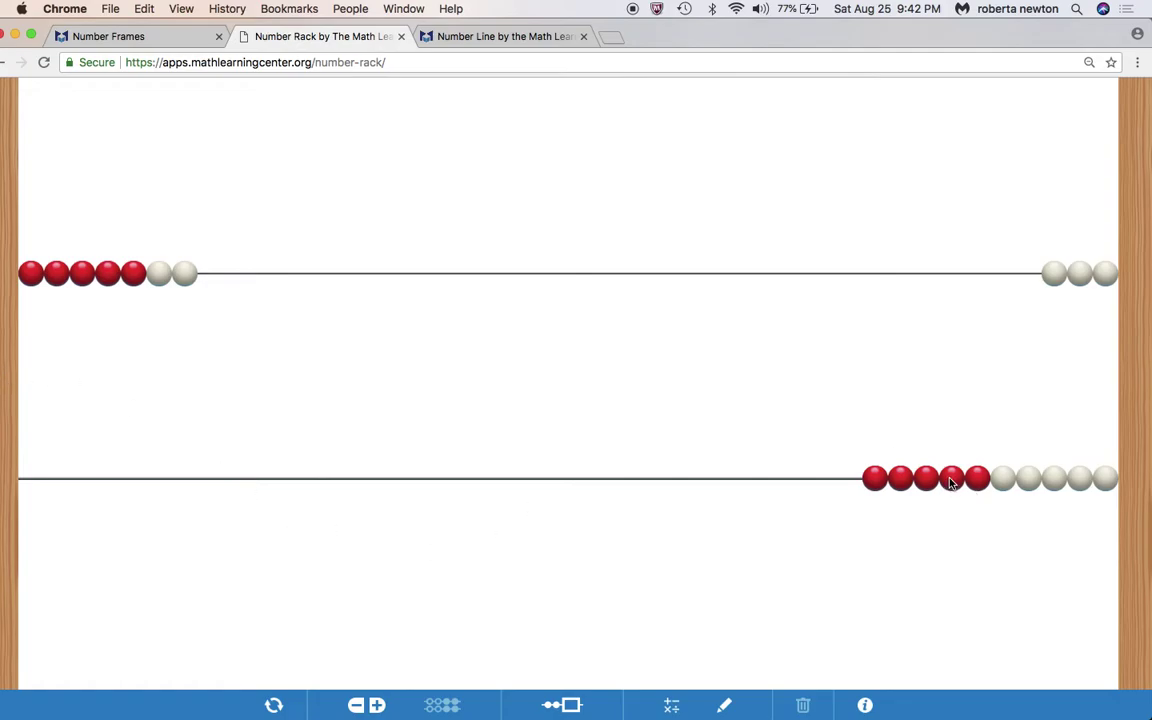
left_click_drag(931, 483, 73, 485)
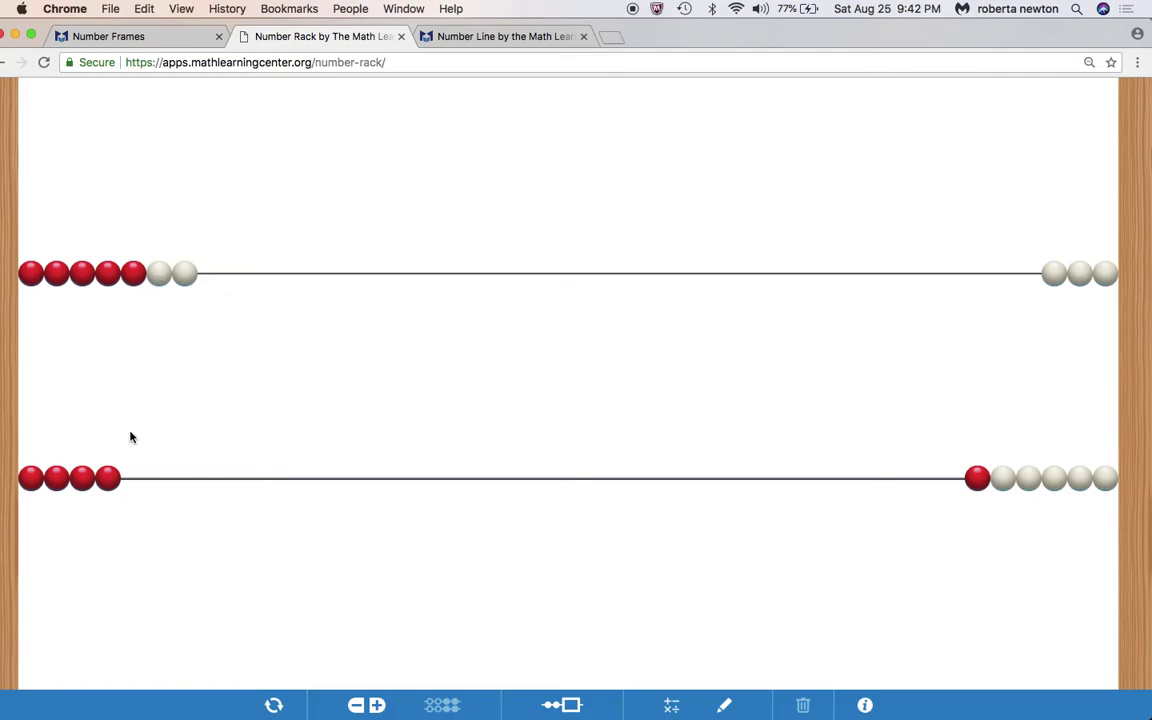
left_click(133, 273)
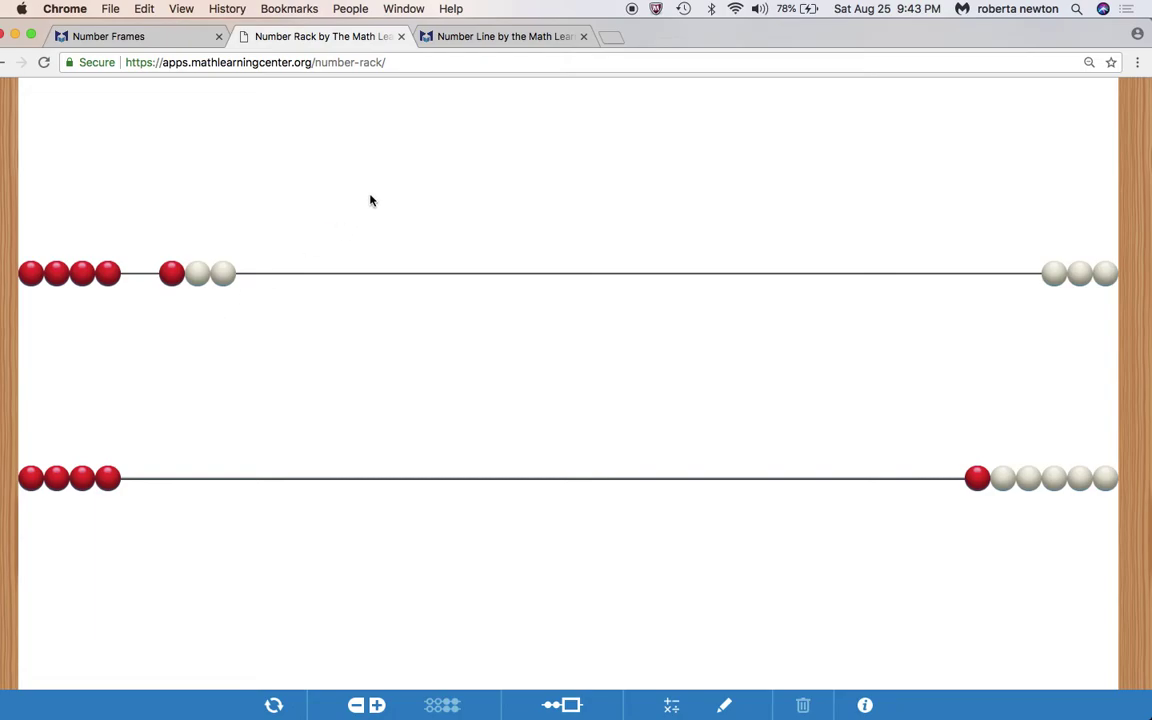
Step: In Number Line, place a jump from 0 to 7 above the line and a jump from 0 to 5 below it
left_click(486, 38)
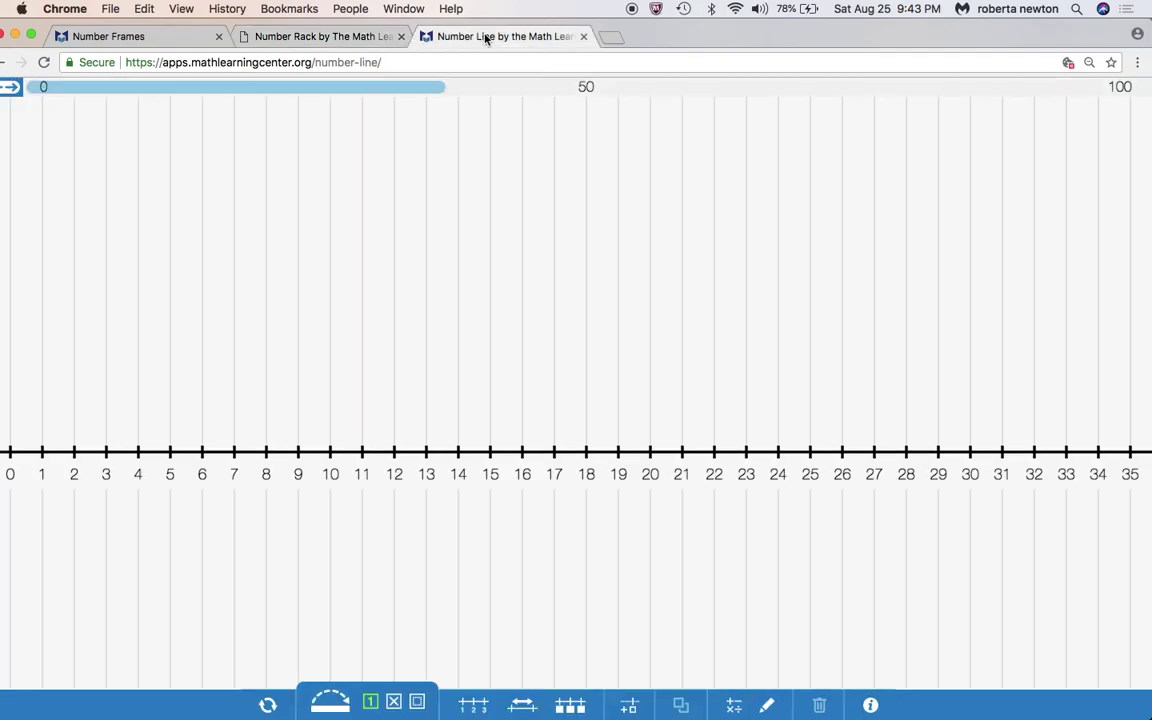
left_click(318, 706)
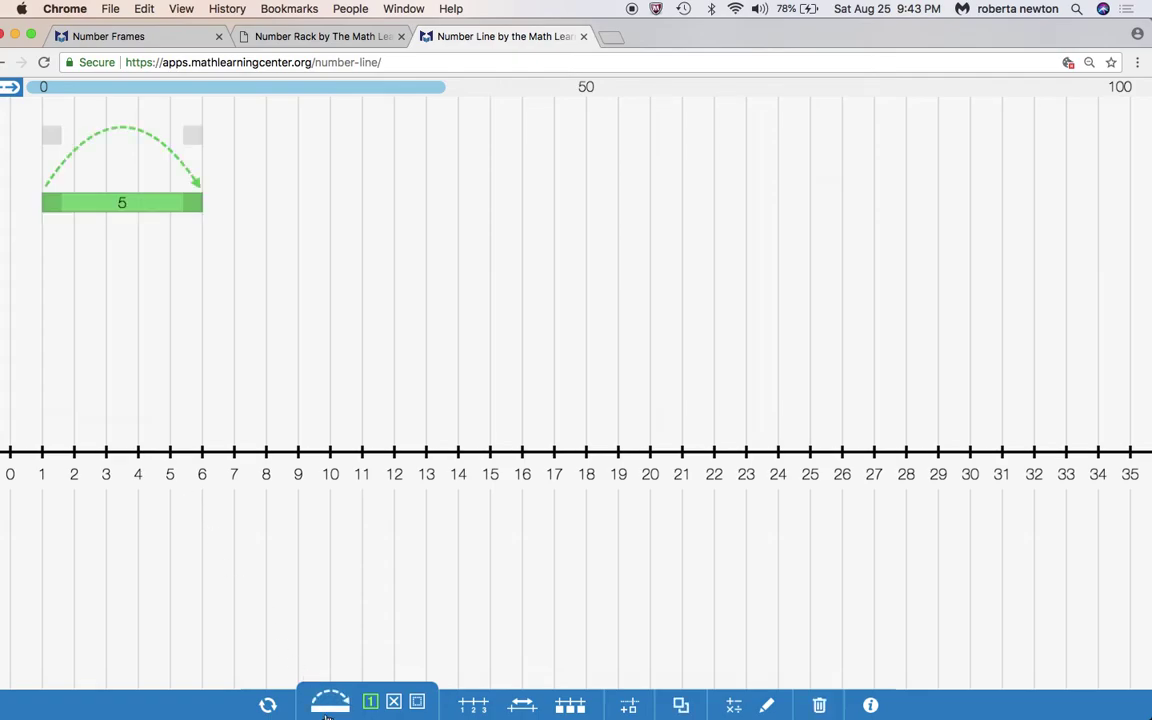
left_click_drag(134, 200, 98, 466)
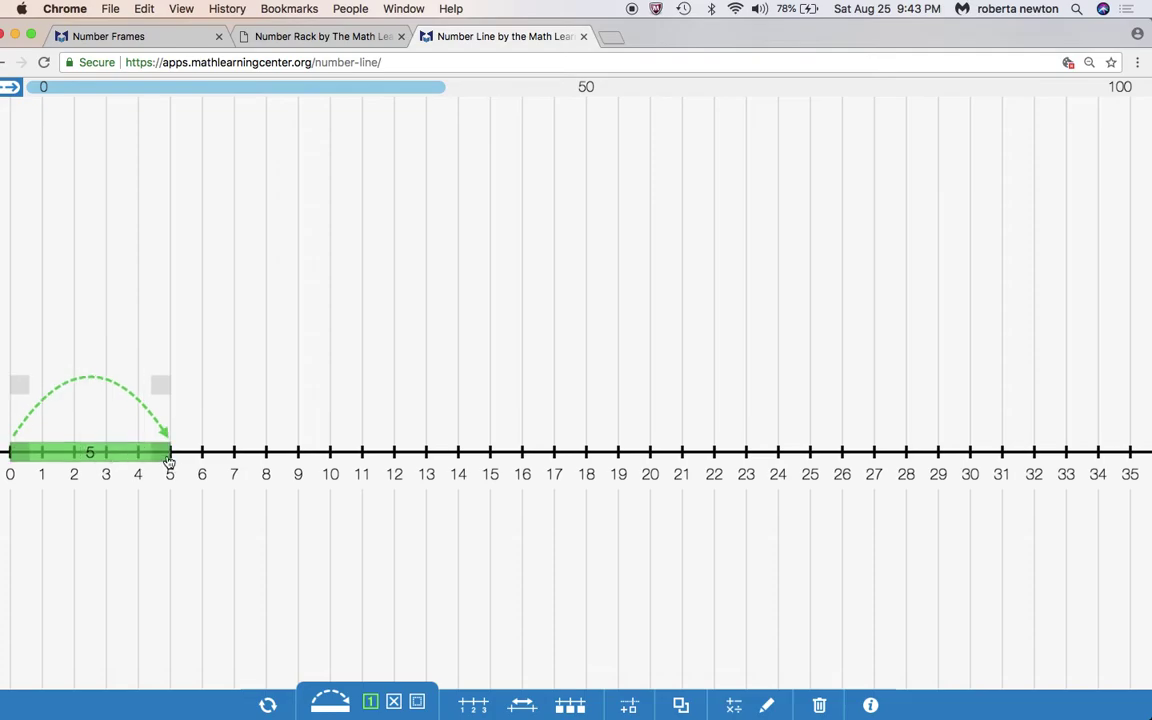
left_click_drag(166, 428, 206, 402)
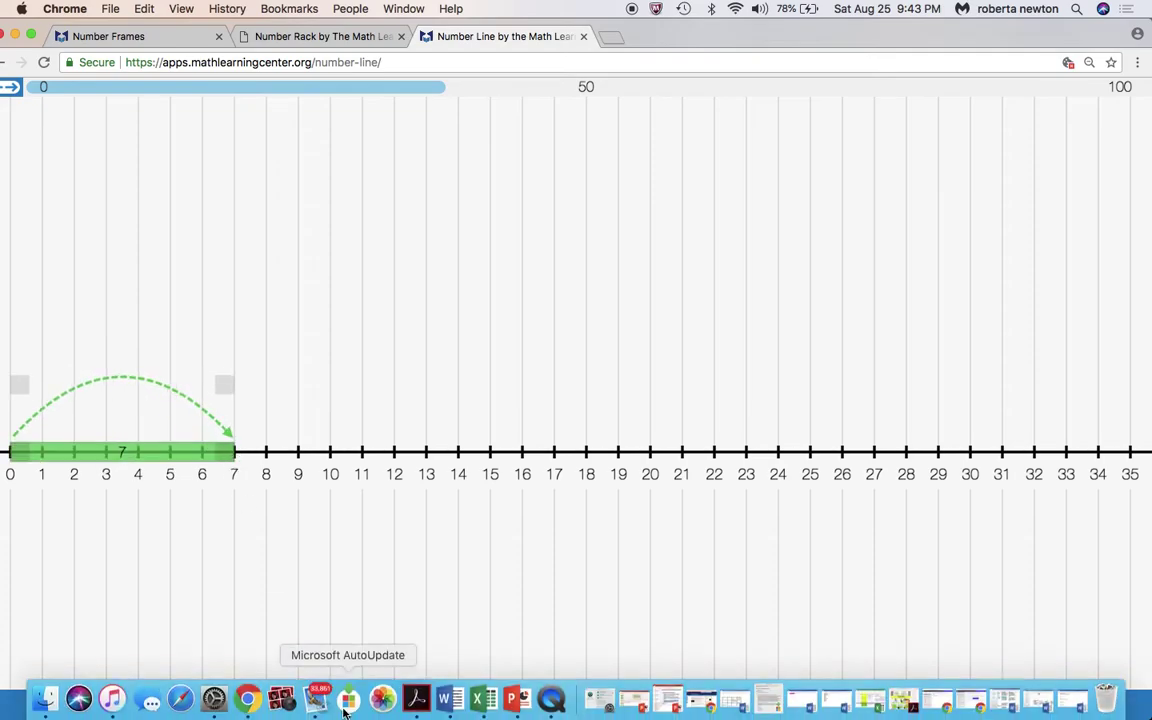
left_click(332, 705)
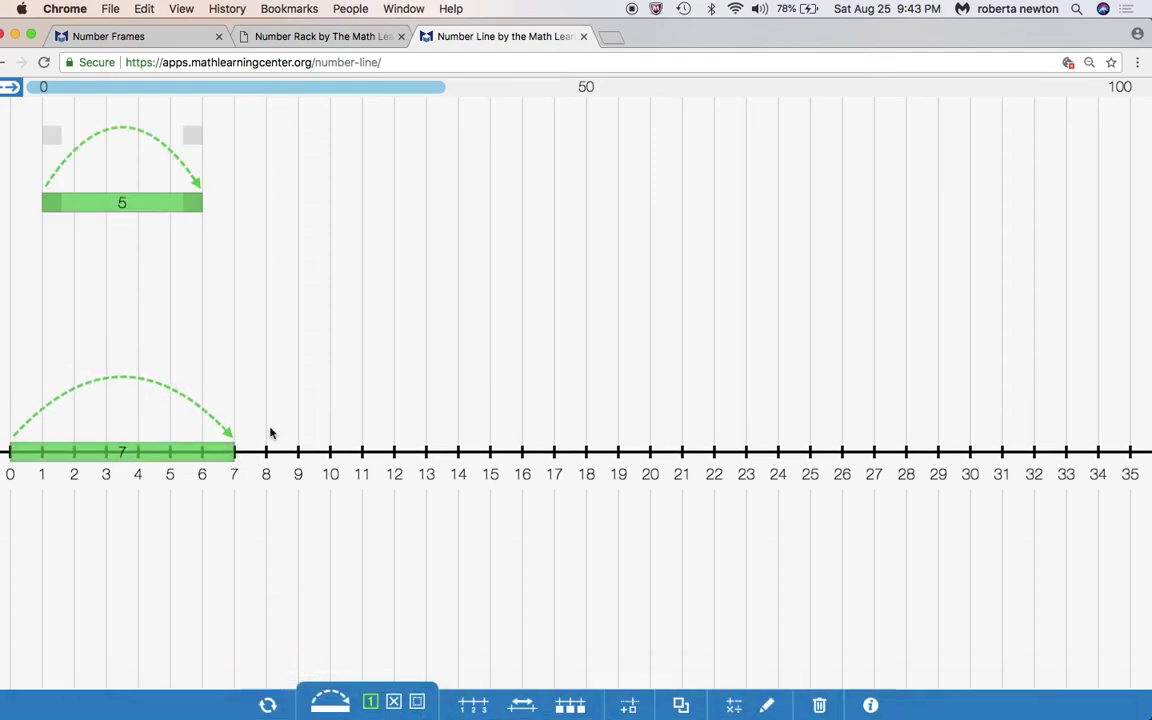
left_click_drag(154, 208, 121, 472)
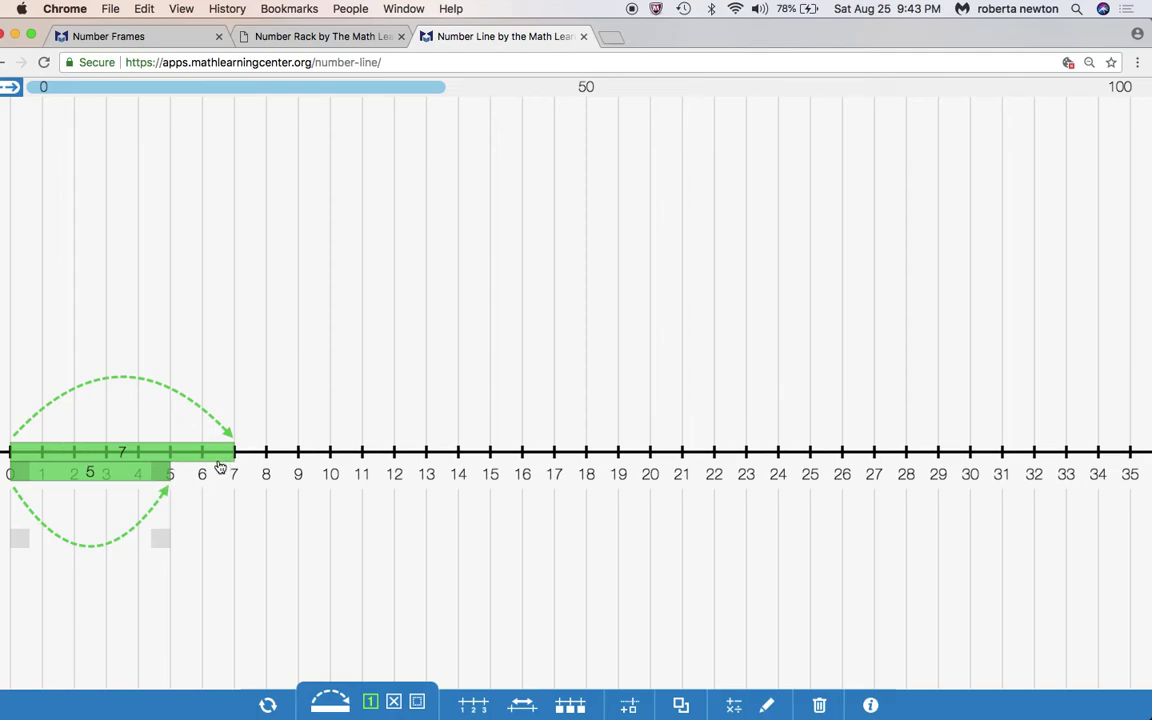
Step: Label the 7 jump with a handwritten red M and the 5 jump with a handwritten red L
left_click(767, 706)
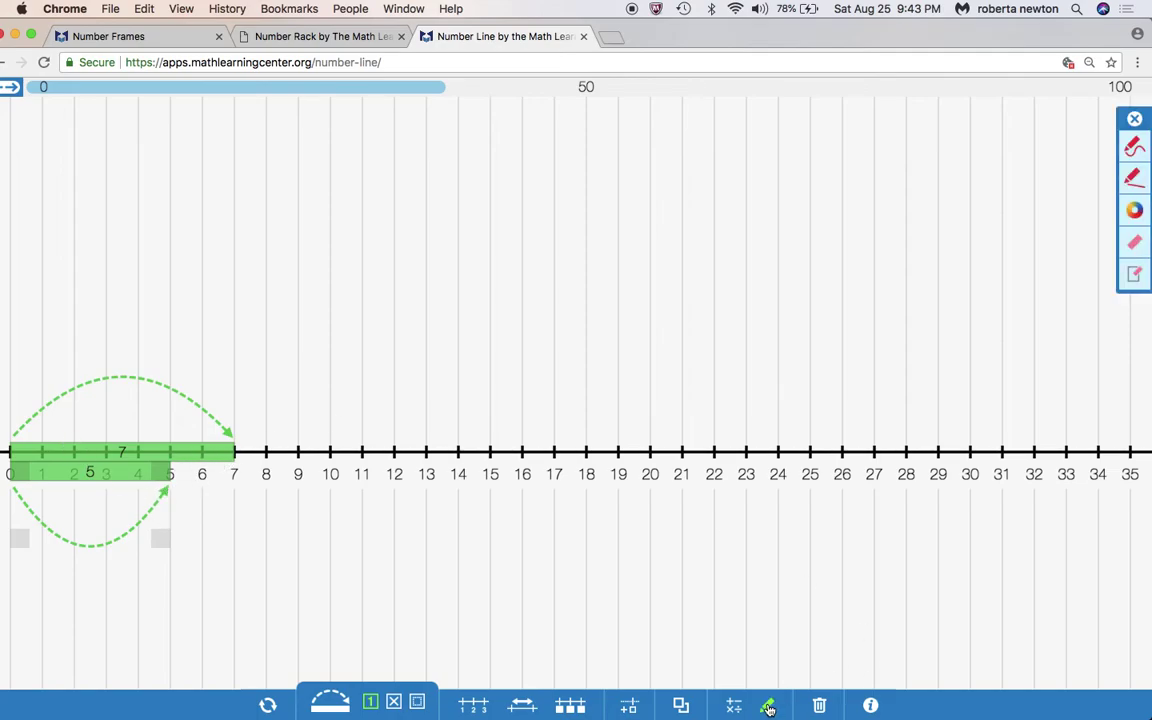
left_click(1134, 147)
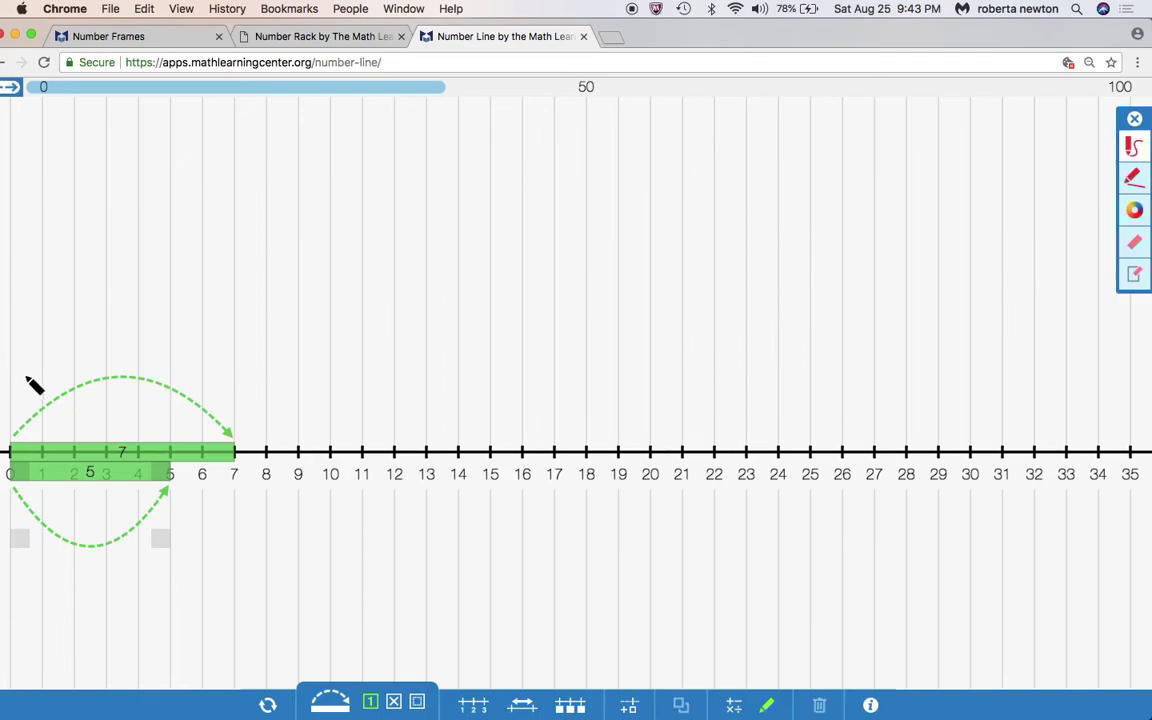
mouse_move(23, 368)
left_mouse_down()
mouse_move(19, 400)
mouse_move(34, 363)
mouse_move(46, 383)
left_mouse_up()
left_click_drag(165, 508, 181, 536)
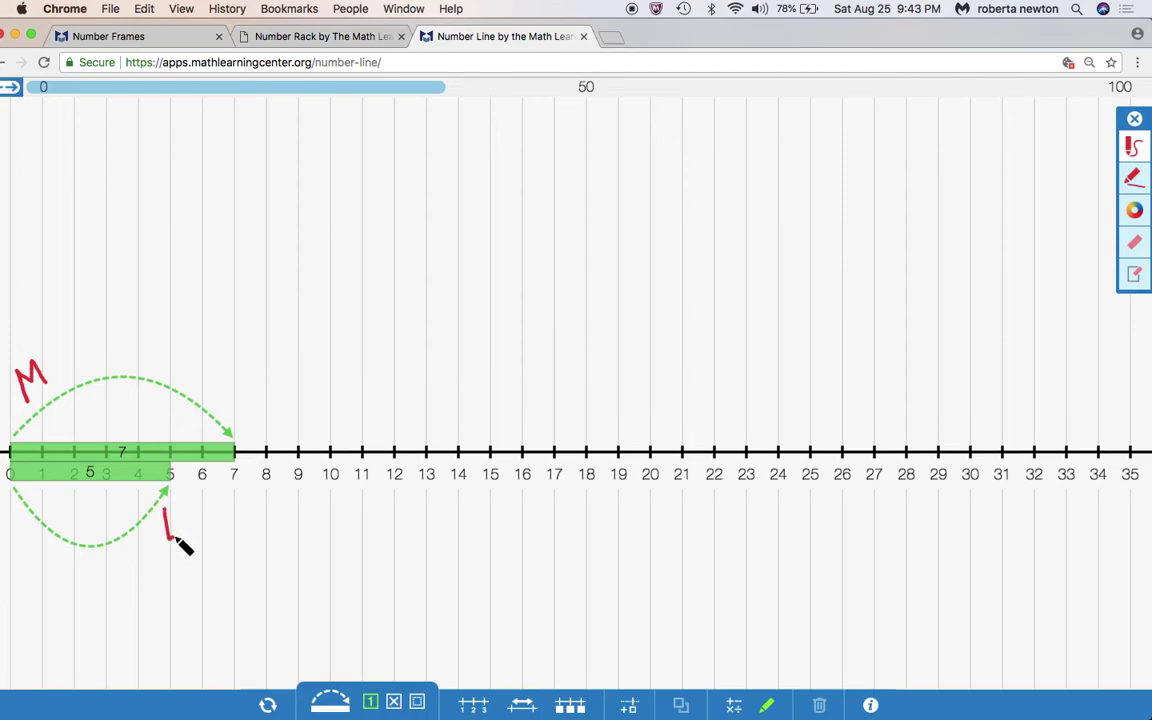